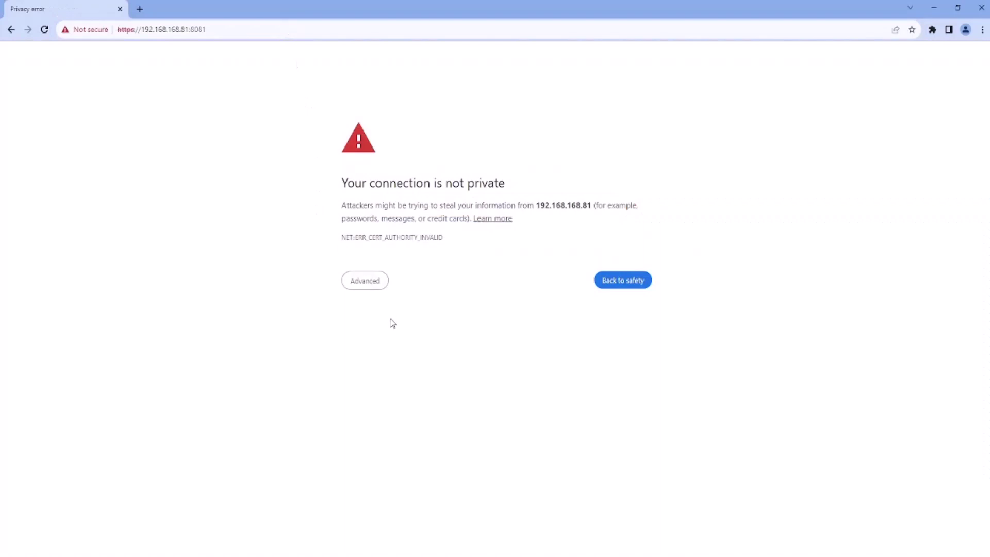
- Proceed past Chrome's certificate warning and log in with the default account's username and password
{"action": "left_click", "coordinate": [374, 287]}
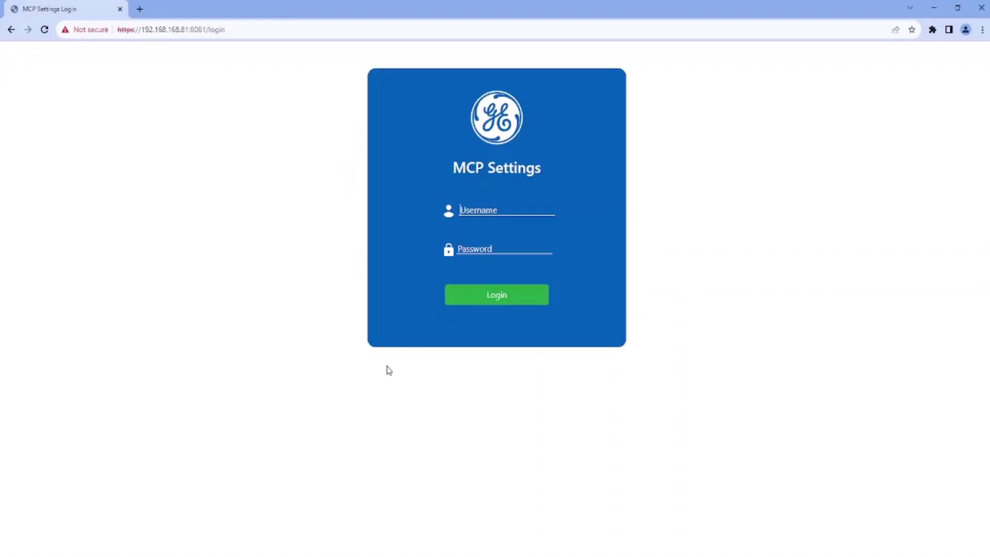
{"action": "type", "text": "defadmin"}
{"action": "key", "text": "Tab"}
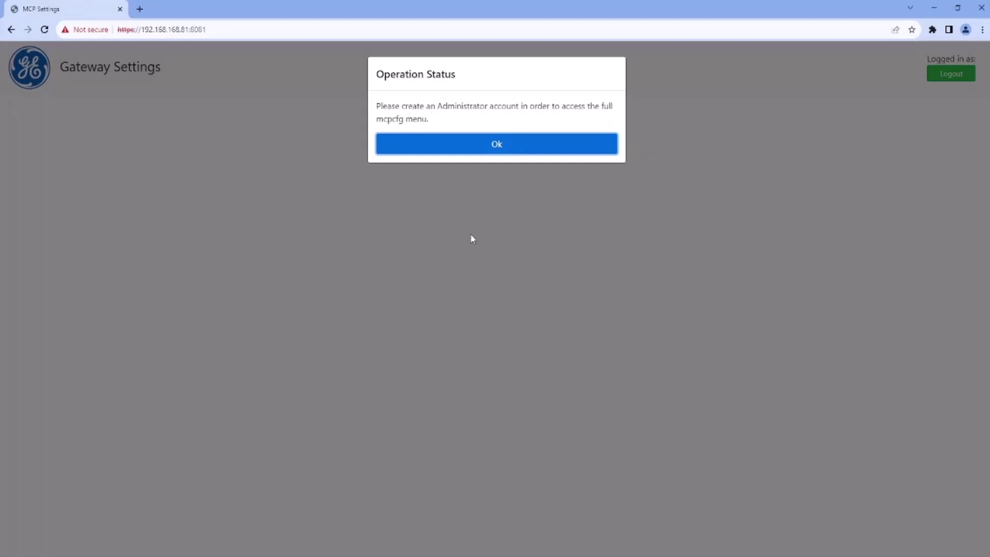
- Dismiss the notice and open Add User under Configure Authentication › Administrator Group Users
{"action": "left_click", "coordinate": [493, 147]}
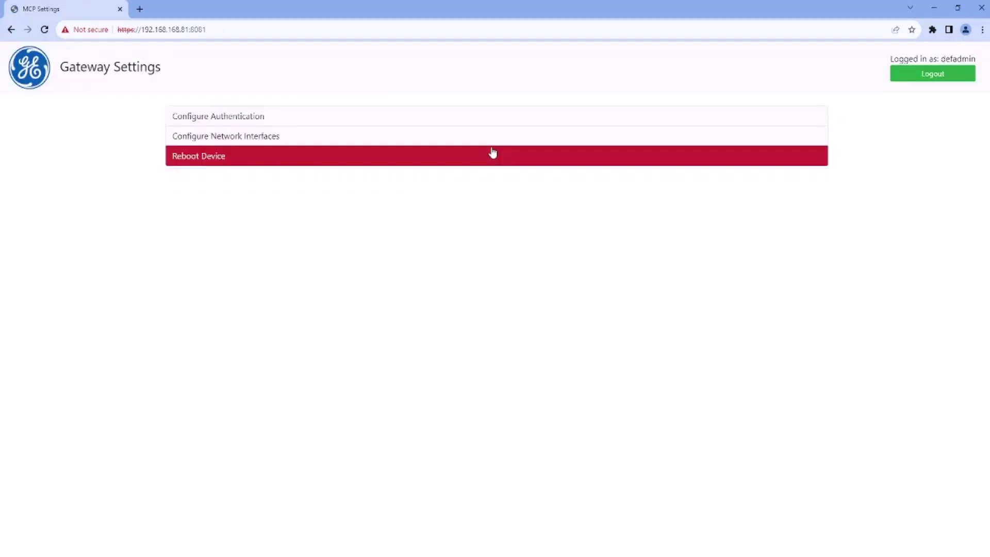
{"action": "left_click", "coordinate": [345, 121]}
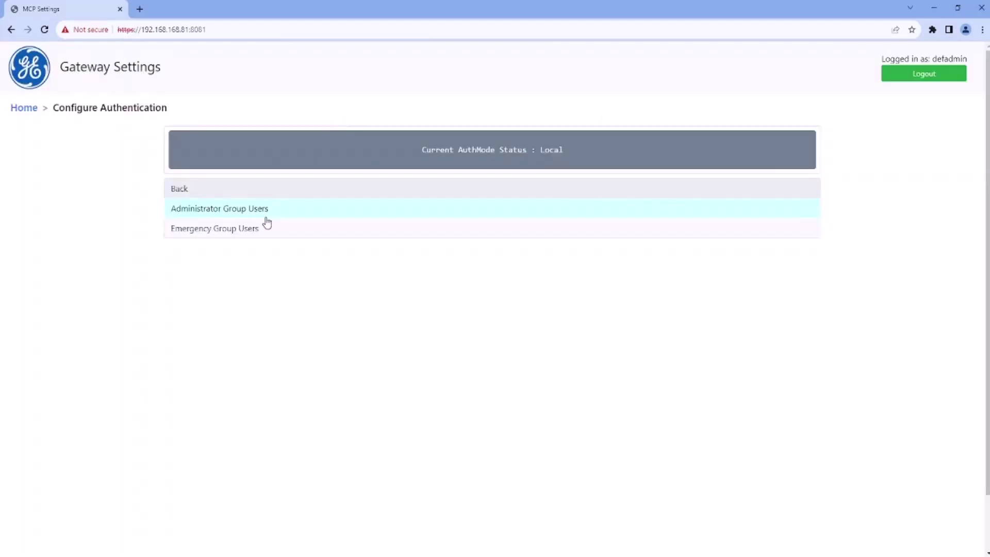
{"action": "left_click", "coordinate": [276, 213]}
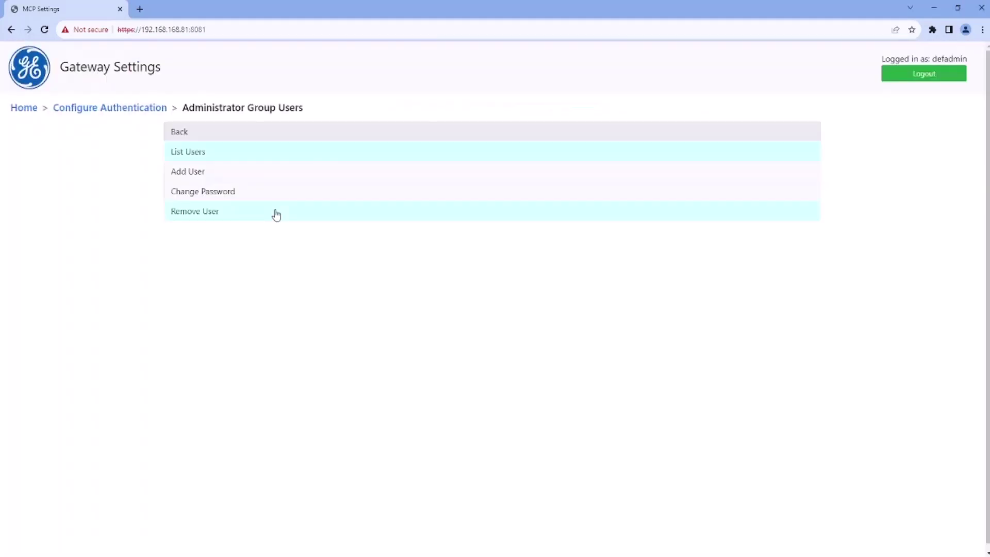
{"action": "left_click", "coordinate": [299, 172]}
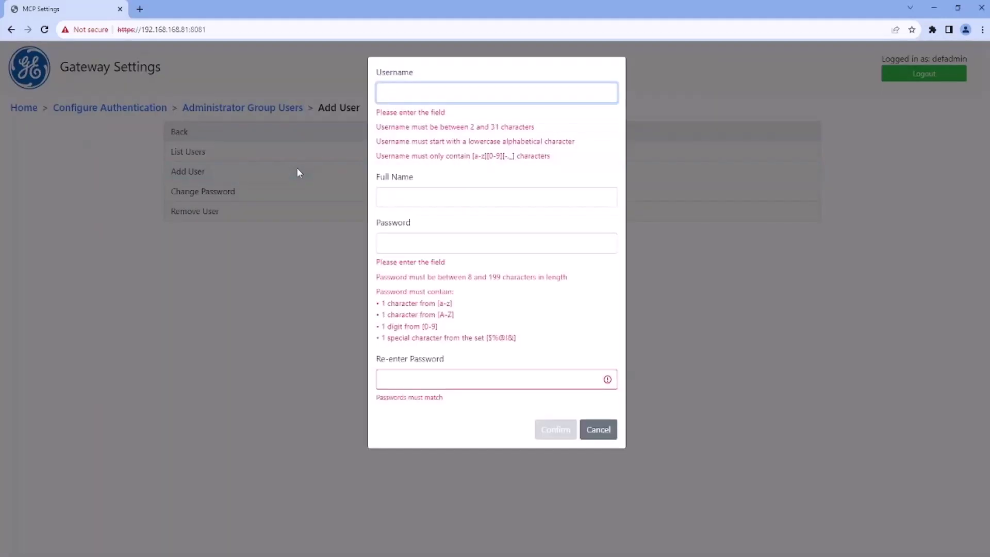
- Create administrator user 'admin' with full name 'admindemo' and a password, then confirm
{"action": "type", "text": "admin"}
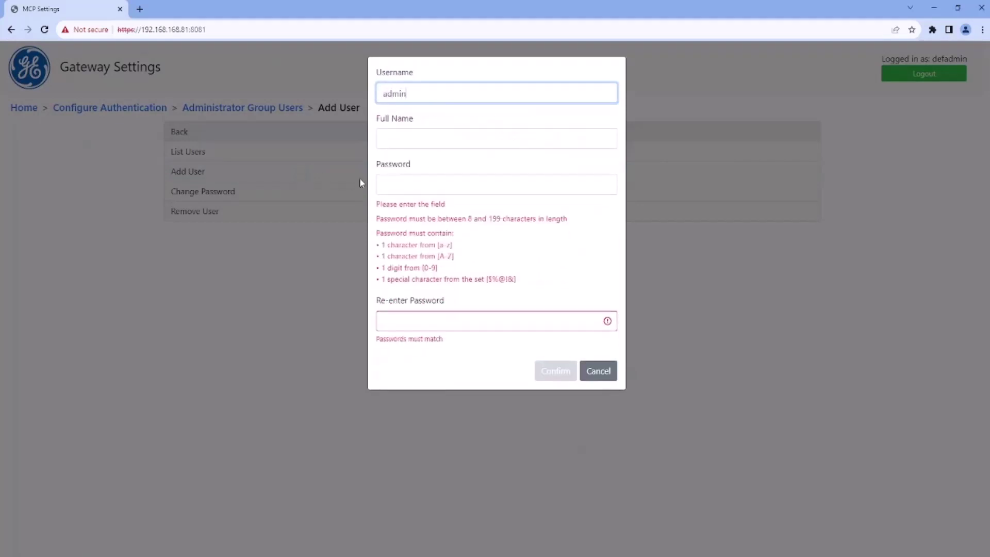
{"action": "left_click", "coordinate": [430, 140]}
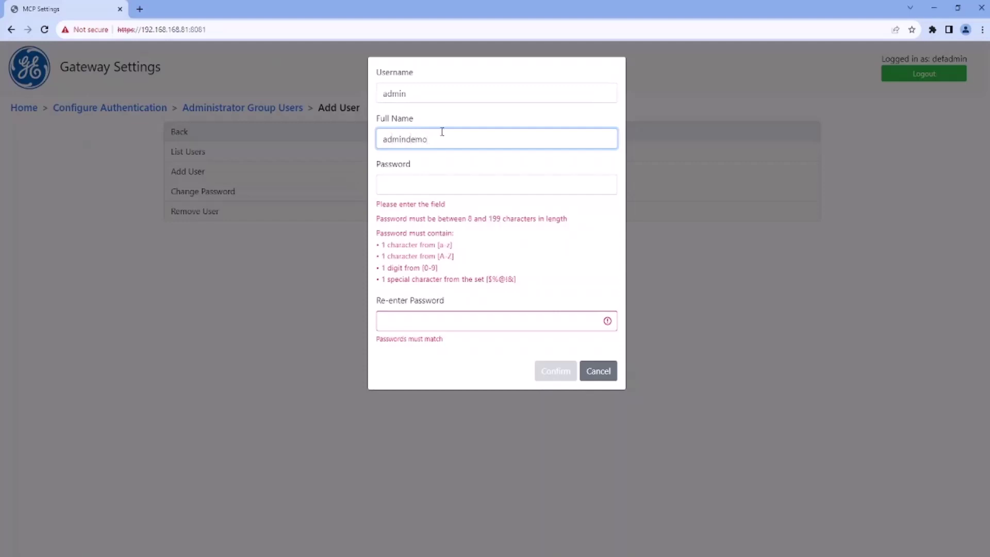
{"action": "left_click", "coordinate": [462, 185]}
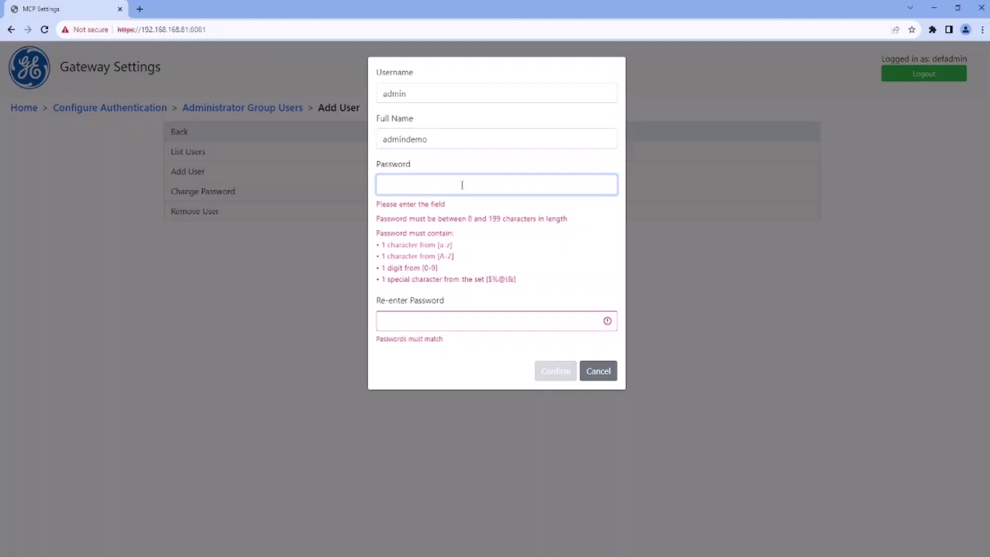
{"action": "type", "text": "Ad"}
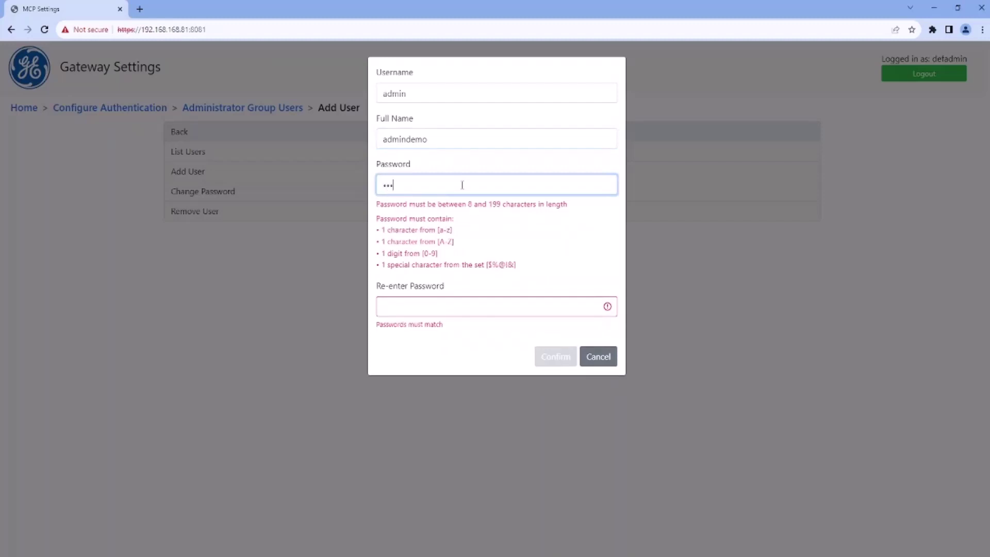
{"action": "type", "text": "min23"}
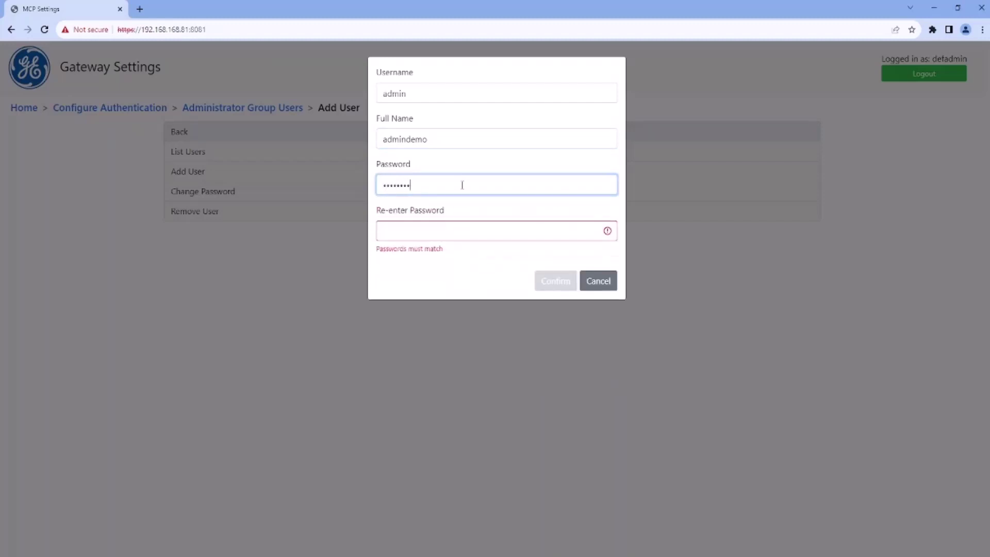
{"action": "left_click", "coordinate": [476, 231]}
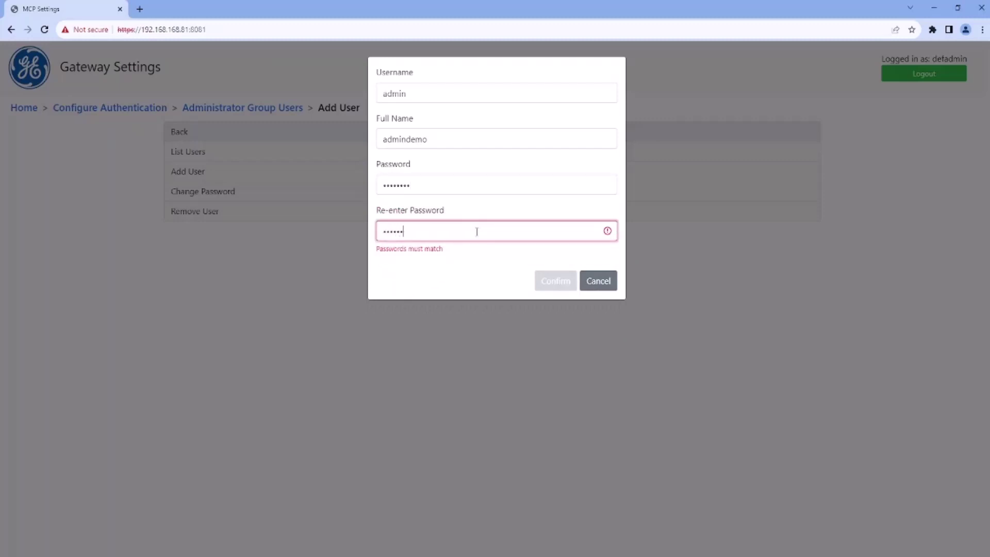
{"action": "type", "text": "admin123"}
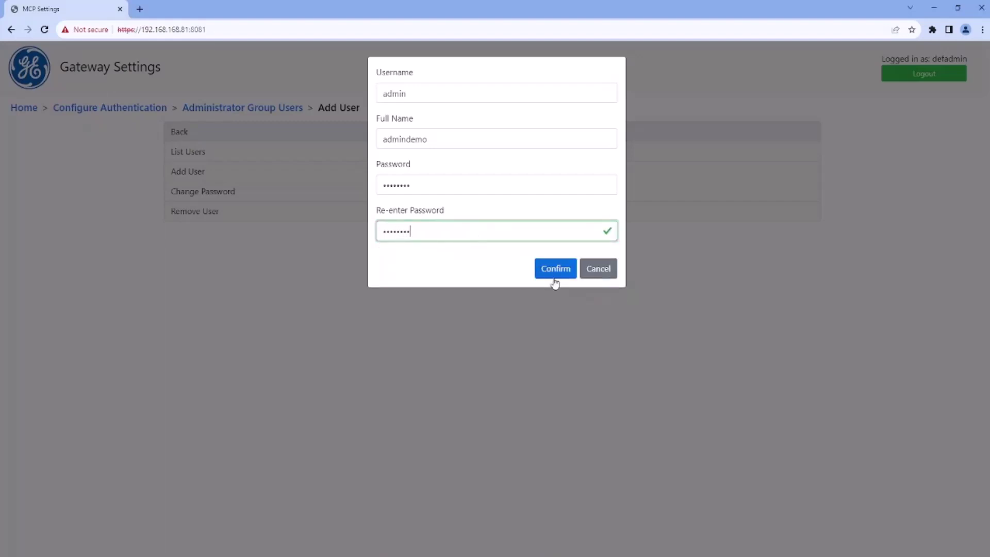
{"action": "left_click", "coordinate": [557, 278]}
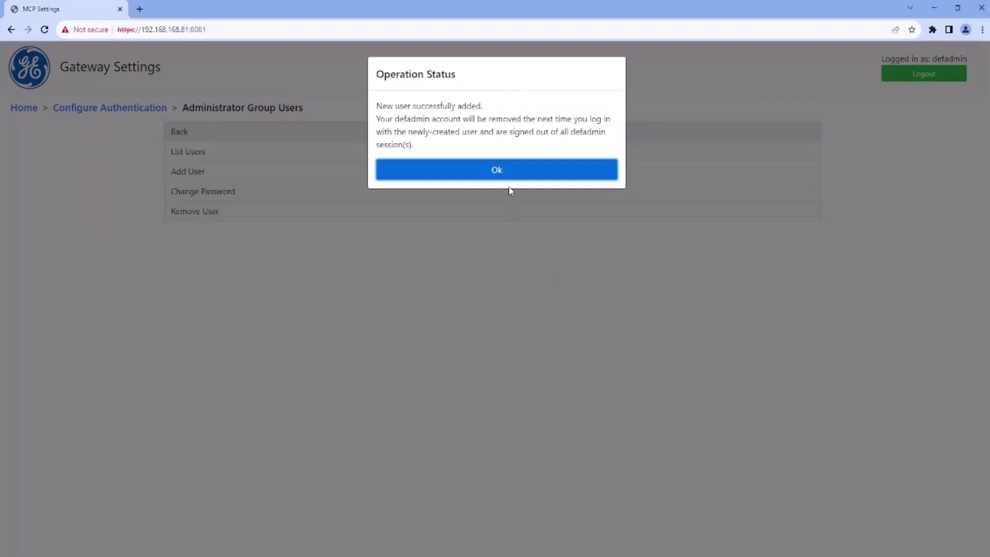
- Navigate Network Interfaces › Net1-Net2 to Net2's Static IP › Configure Adapter IP Address form
{"action": "left_click", "coordinate": [516, 175]}
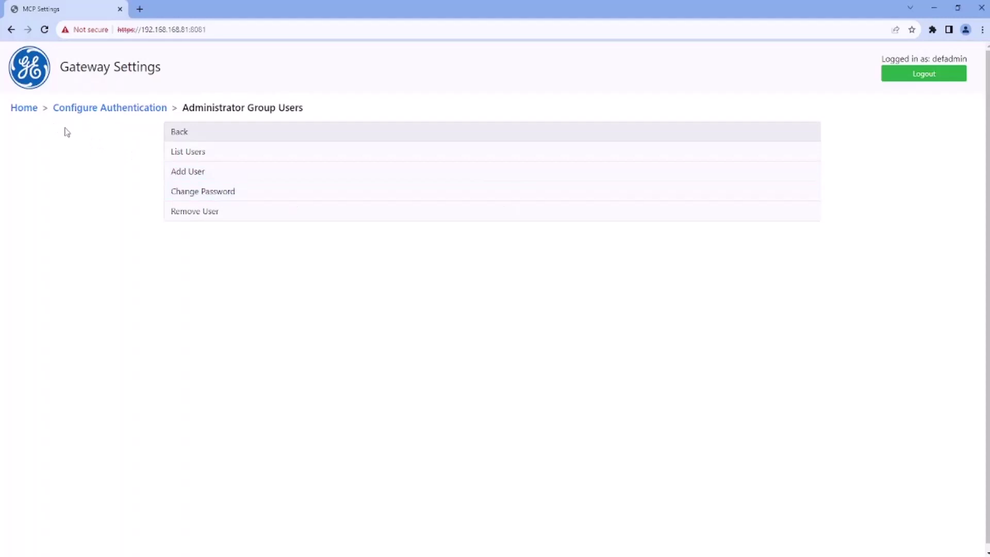
{"action": "left_click", "coordinate": [23, 109]}
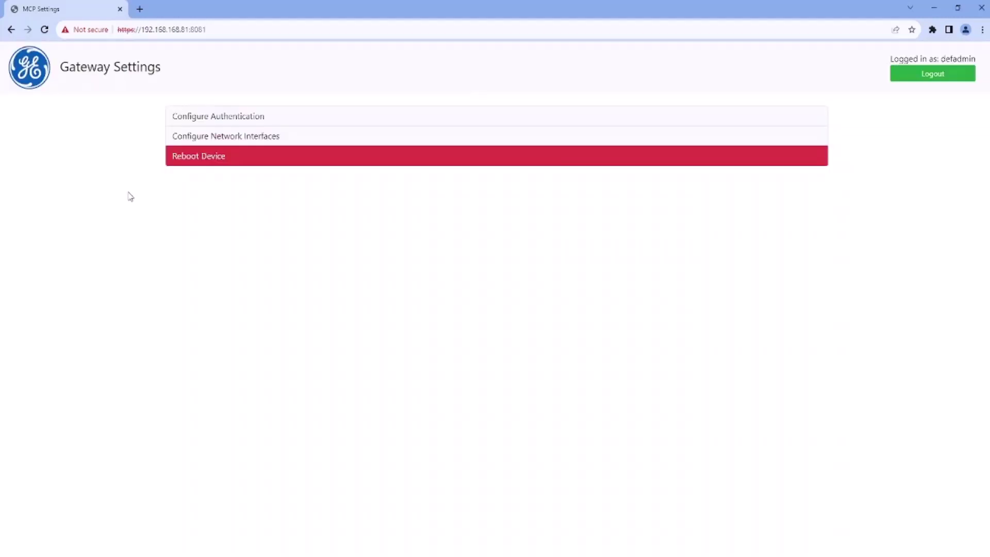
{"action": "left_click", "coordinate": [274, 139]}
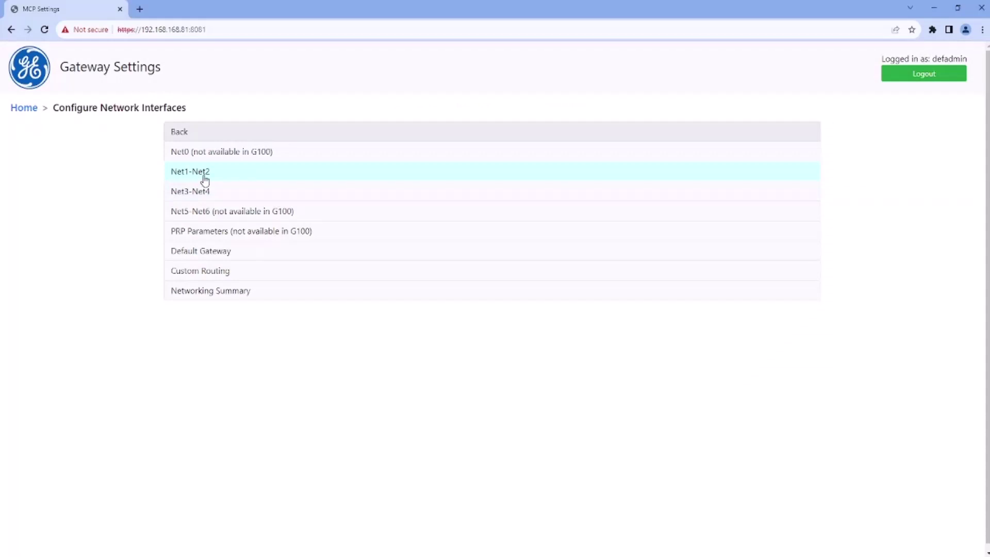
{"action": "left_click", "coordinate": [205, 175]}
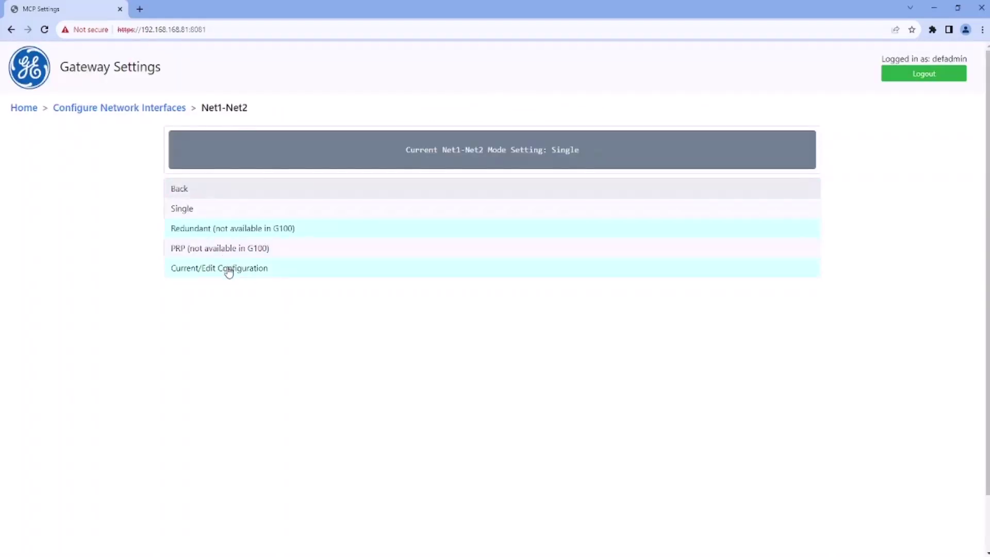
{"action": "left_click", "coordinate": [228, 270]}
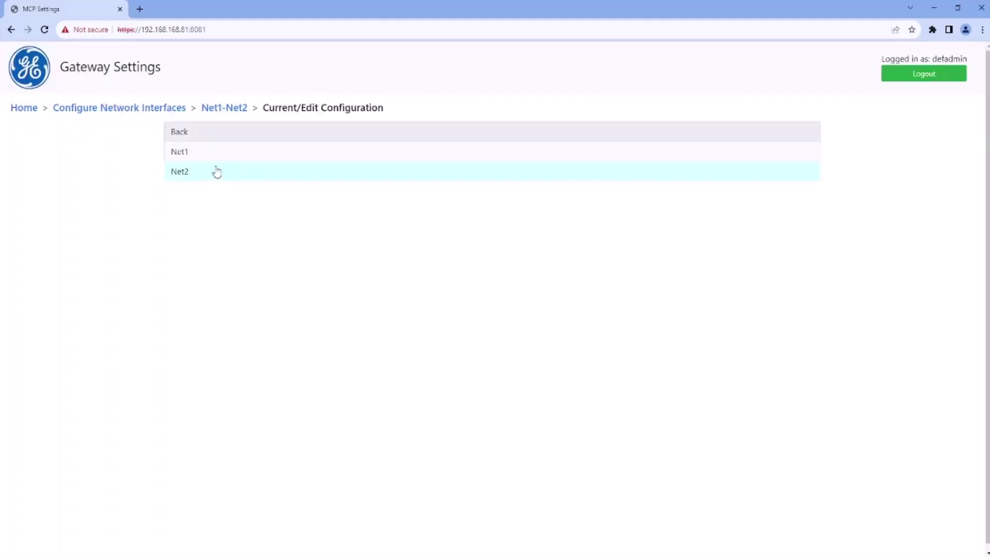
{"action": "left_click", "coordinate": [215, 172]}
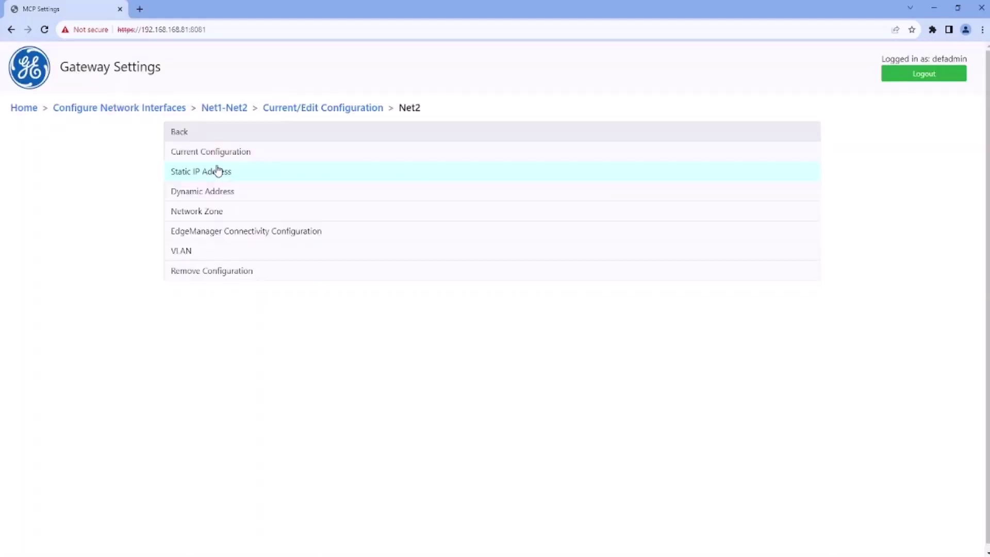
{"action": "left_click", "coordinate": [217, 170]}
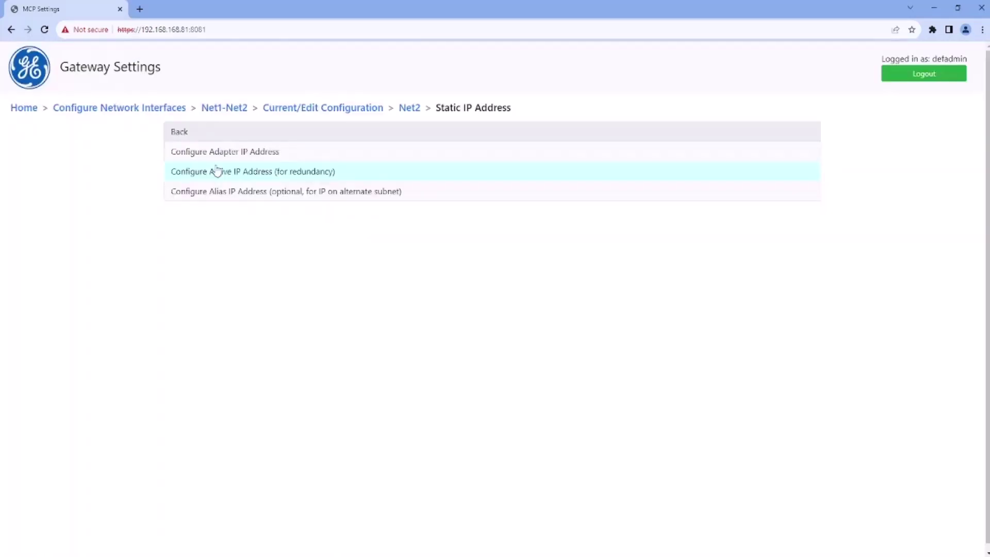
{"action": "left_click", "coordinate": [231, 157]}
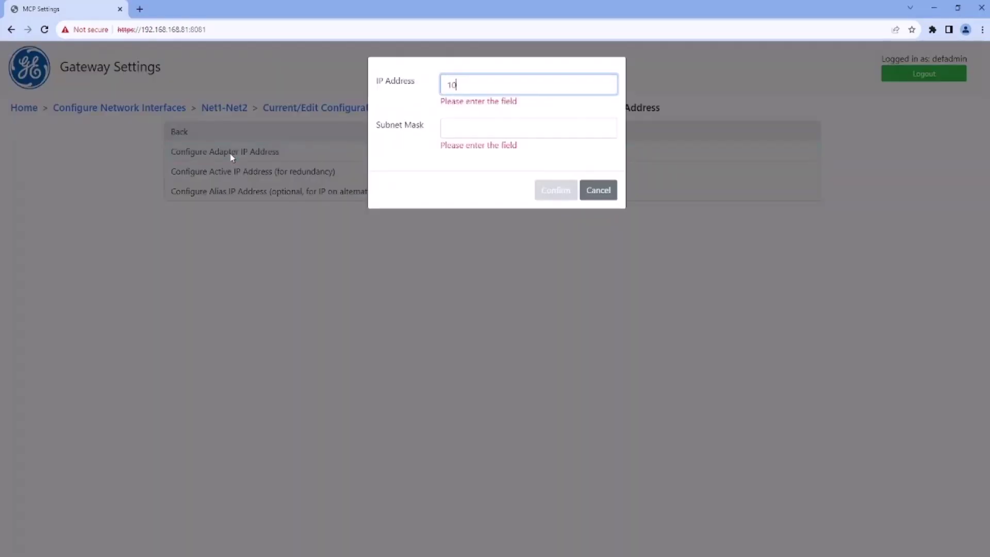
- Give Net2 static IP 10.14.24.135 with subnet mask 255.255.255.0 and accept it
{"action": "type", "text": "10.14.24.135"}
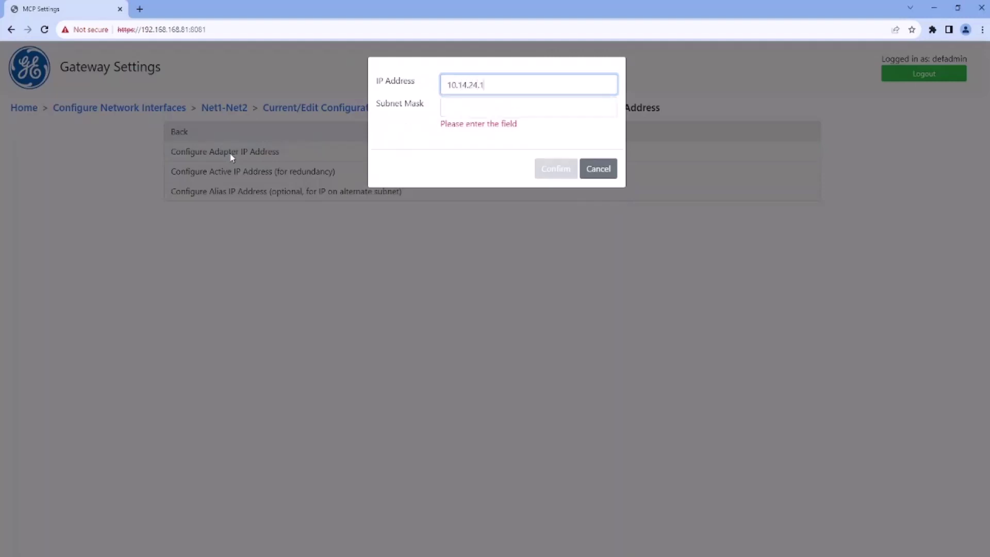
{"action": "left_click", "coordinate": [474, 109]}
{"action": "type", "text": "255.255.2"}
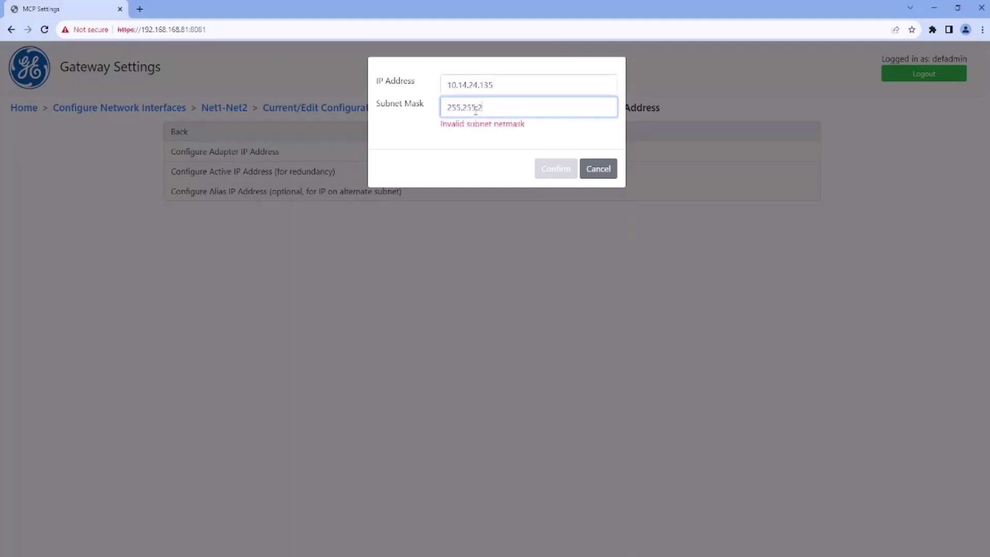
{"action": "type", "text": "55.0"}
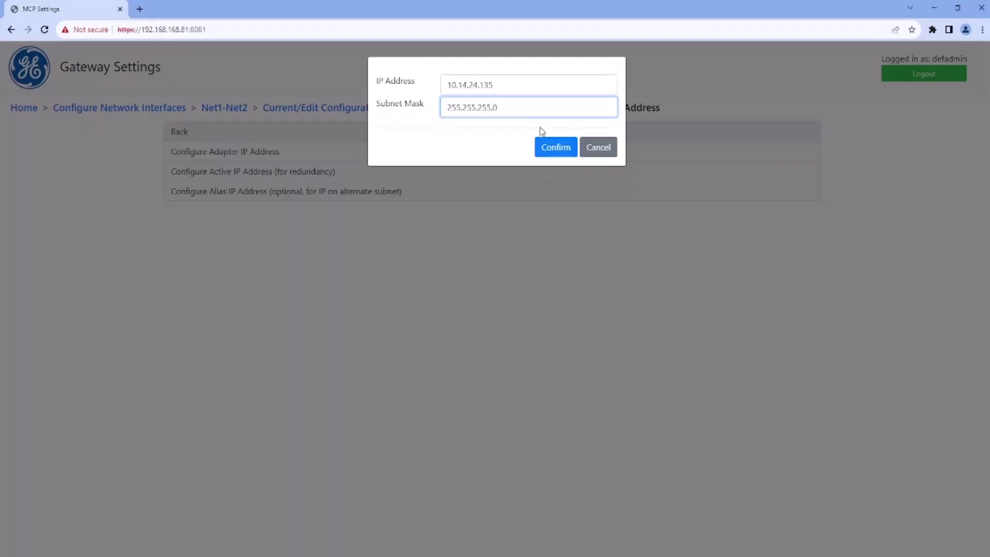
{"action": "left_click", "coordinate": [557, 155]}
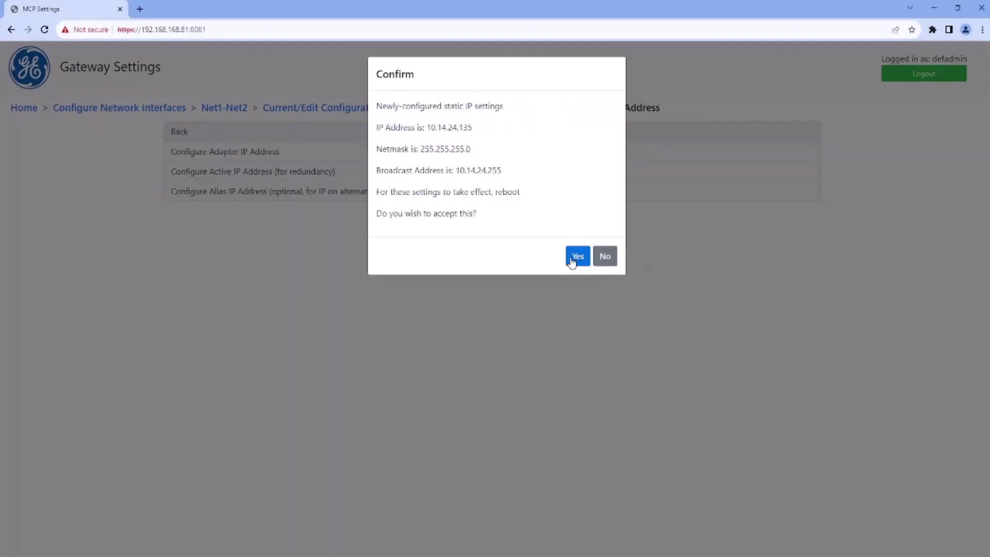
{"action": "left_click", "coordinate": [572, 259]}
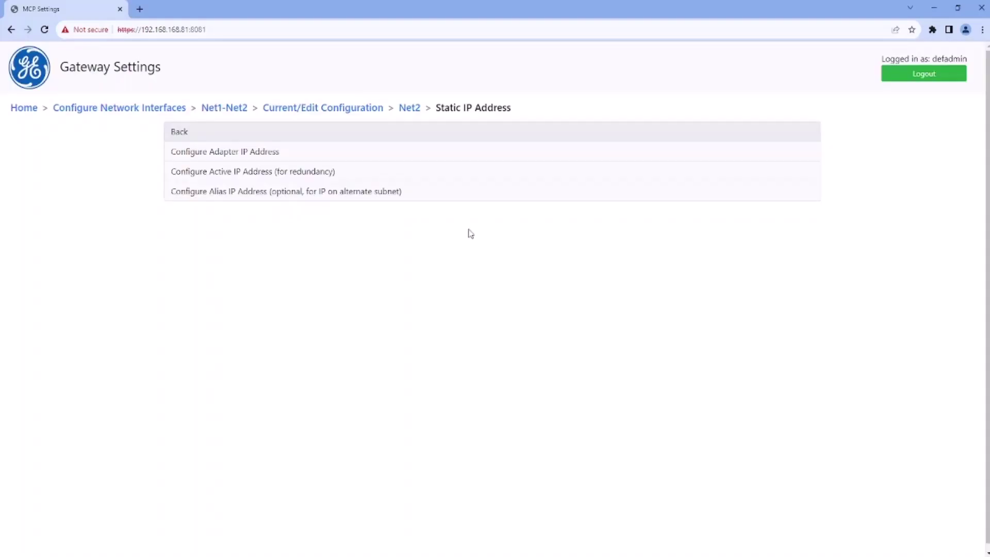
- Reboot the gateway from Home › Reboot Device, confirming with 'YES'
{"action": "left_click", "coordinate": [20, 112]}
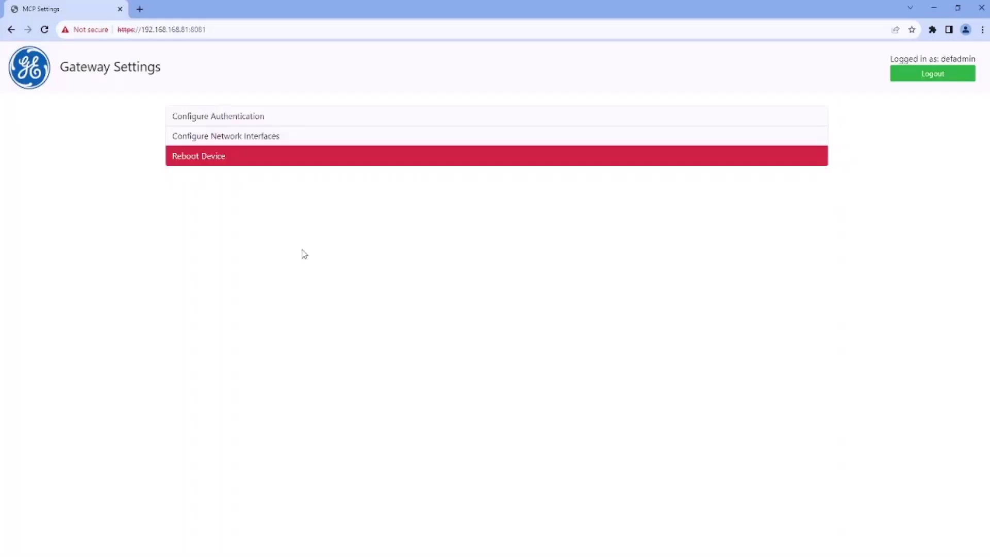
{"action": "left_click", "coordinate": [259, 156]}
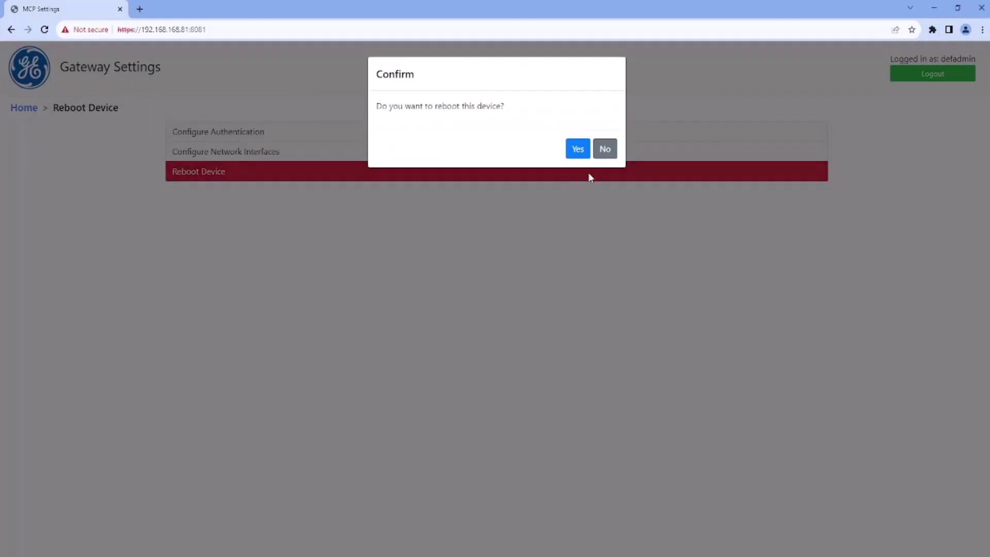
{"action": "left_click", "coordinate": [579, 151]}
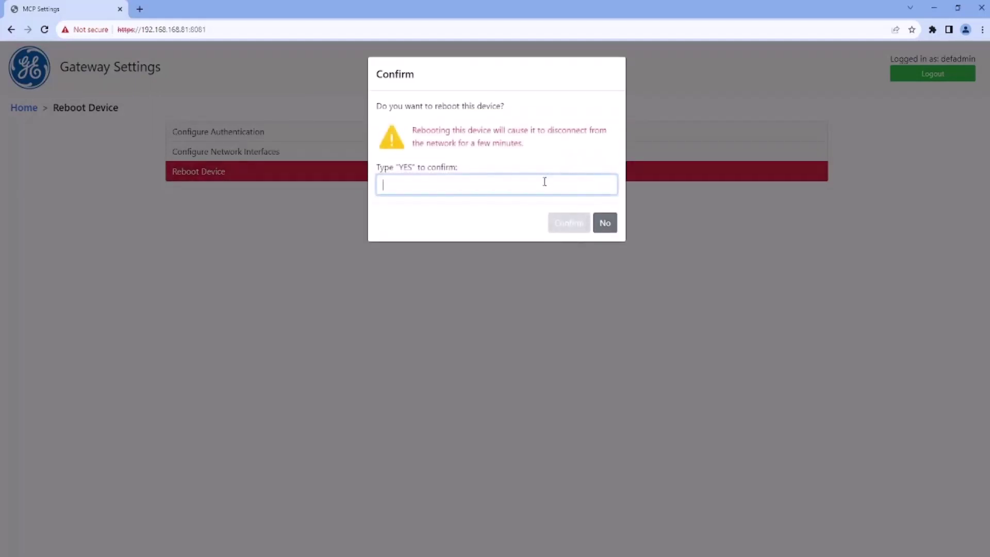
{"action": "type", "text": "YES"}
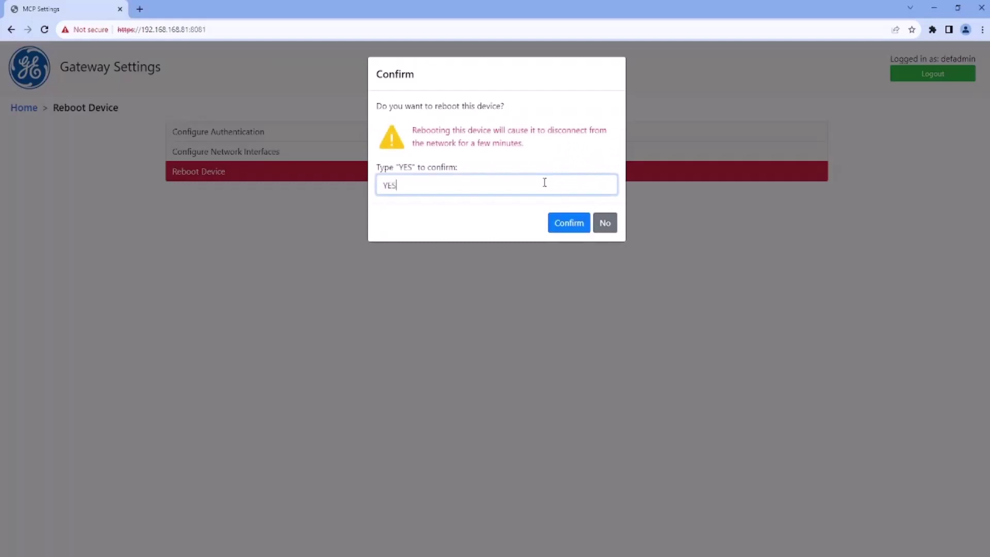
{"action": "left_click", "coordinate": [564, 225]}
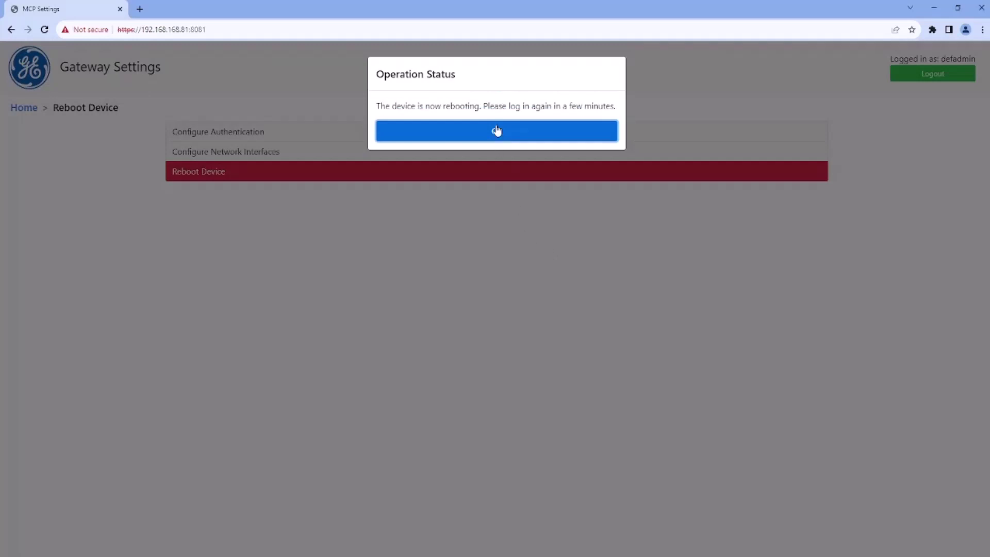
{"action": "left_click", "coordinate": [497, 131]}
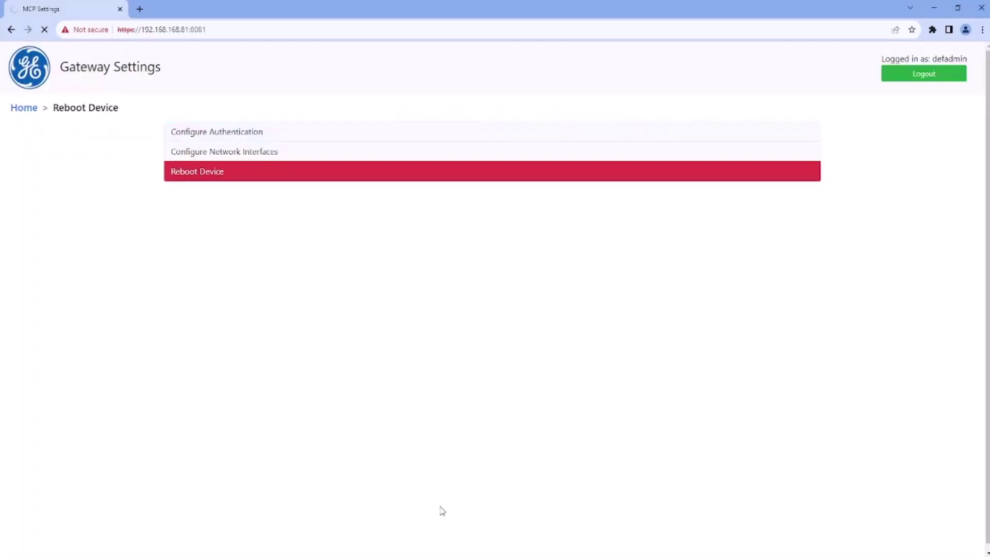